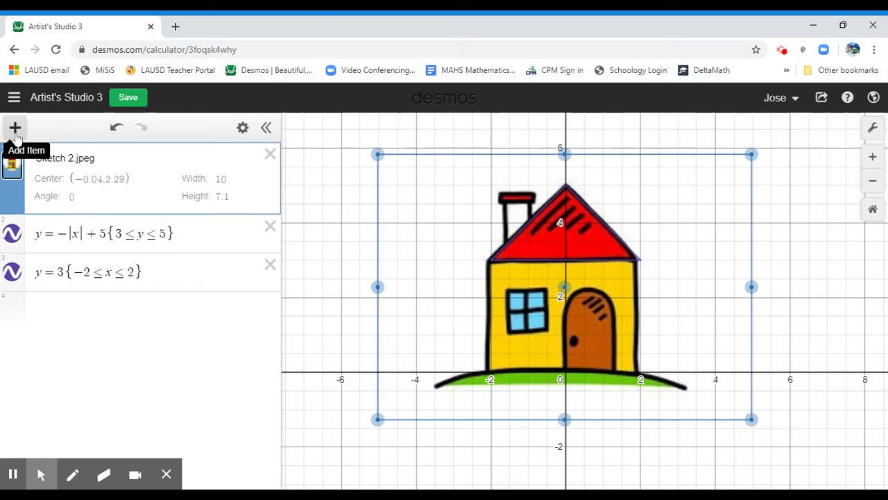
Add a folder named Roof above the two roof equations in the expression list.
click(16, 128)
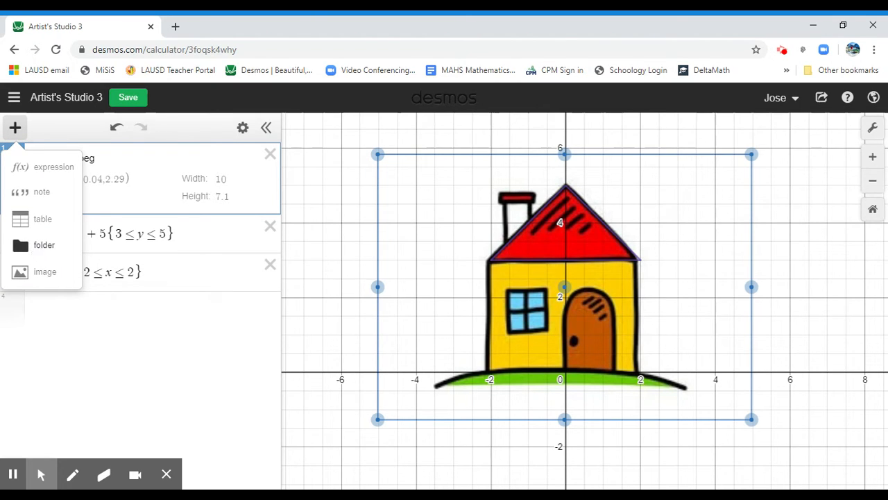
click(27, 247)
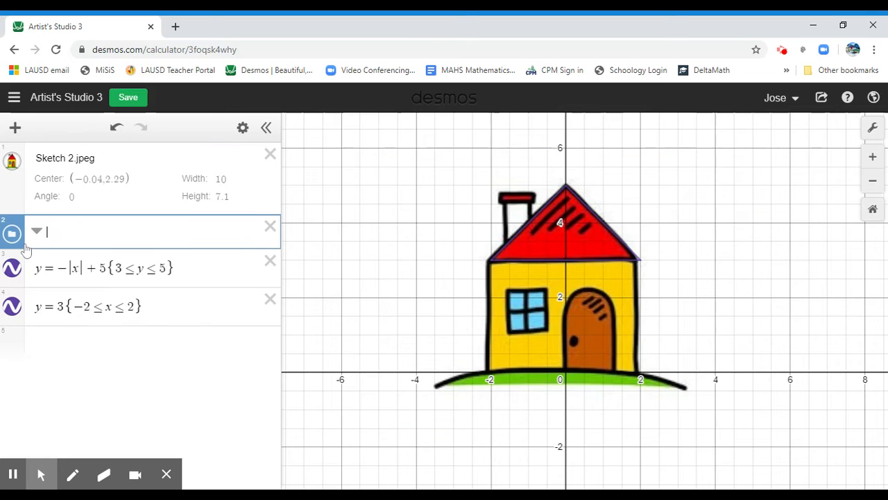
text(Roof)
click(104, 366)
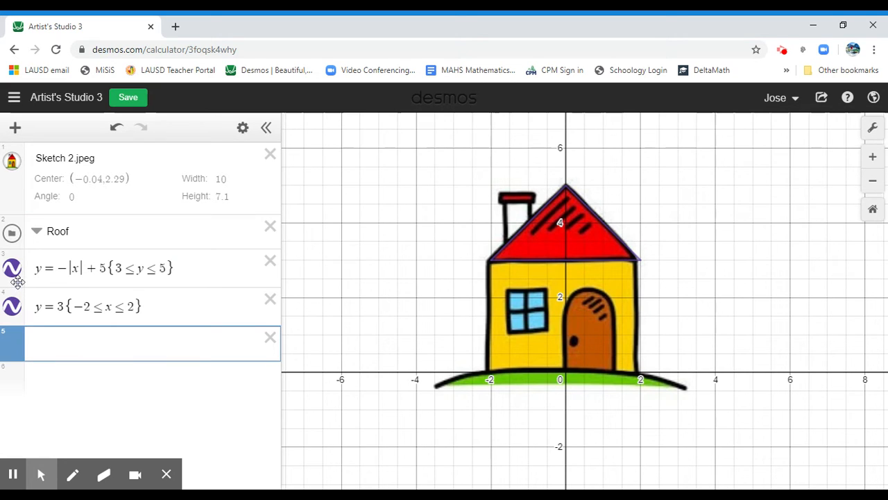
Move the equations y = −|x| + 5 and y = 3 into the Roof folder and collapse it.
drag(18, 281, 32, 284)
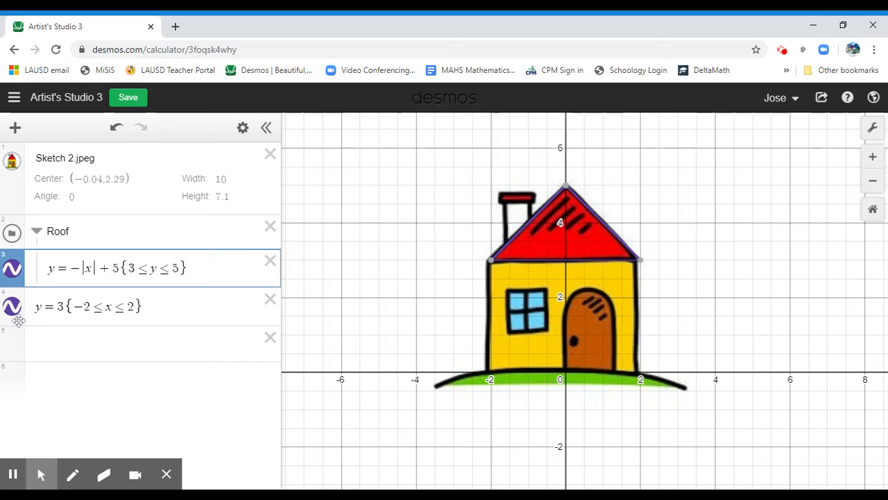
click(39, 324)
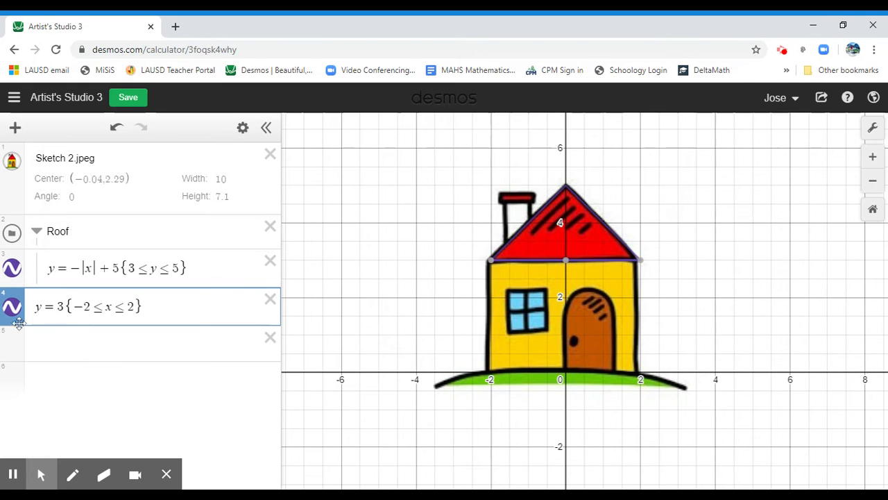
drag(19, 323, 60, 323)
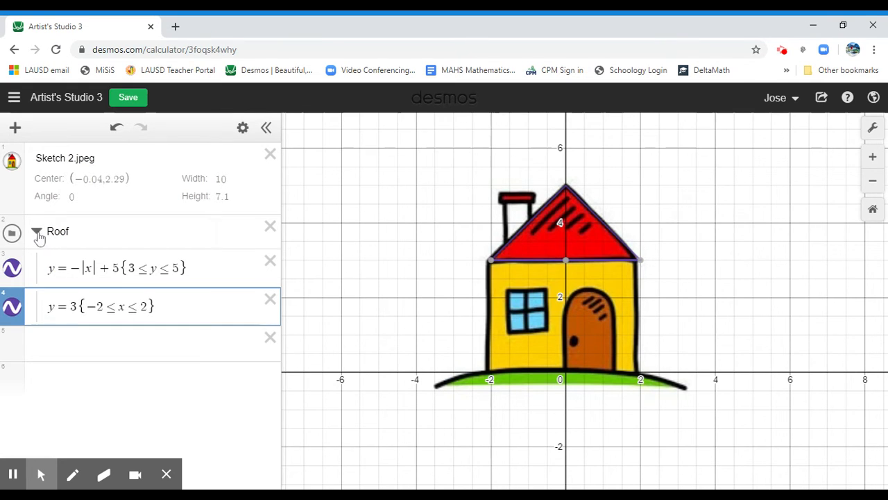
click(36, 232)
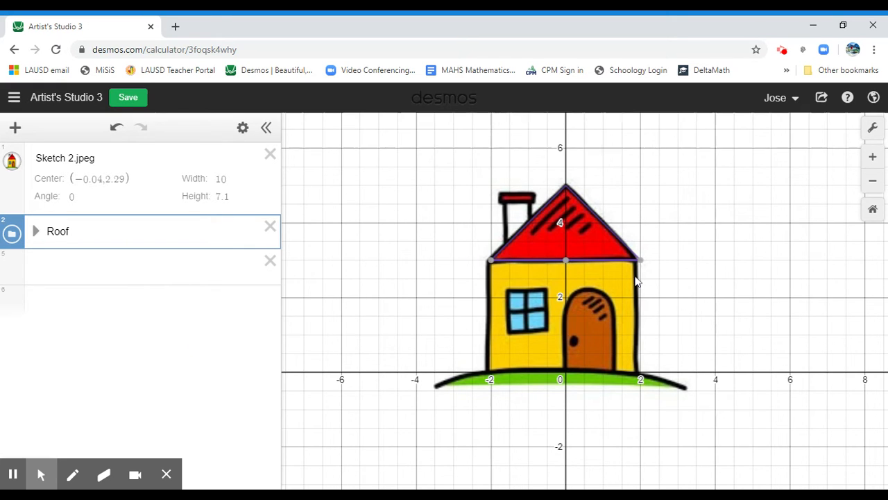
Graph the house's left wall as x = −2 restricted to 0 ≤ y ≤ 3.
click(122, 289)
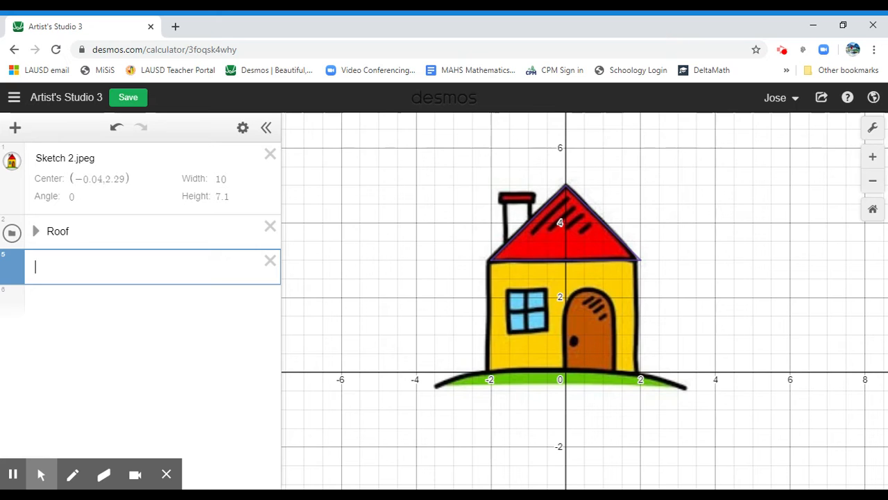
text(x=-2)
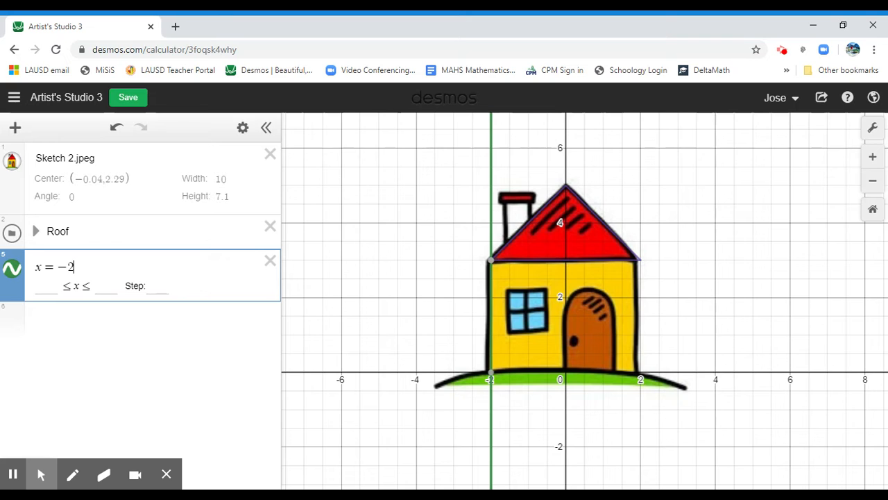
text({)
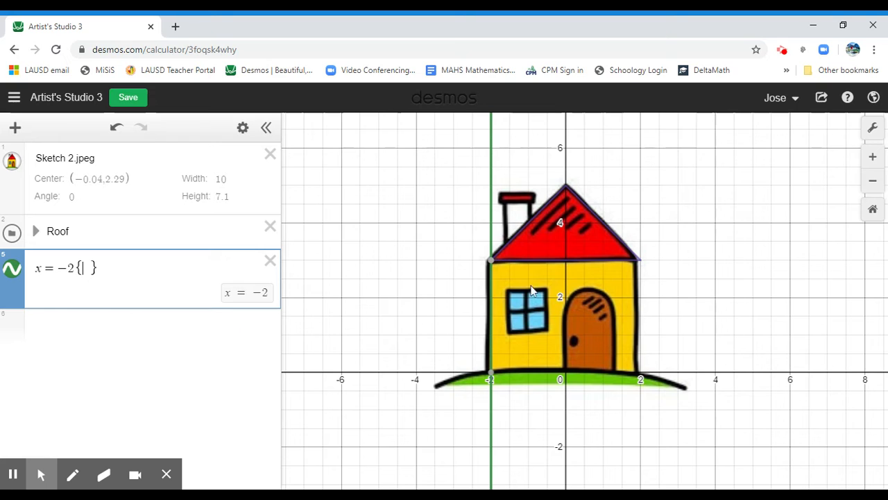
mouse_move(492, 264)
text(0)
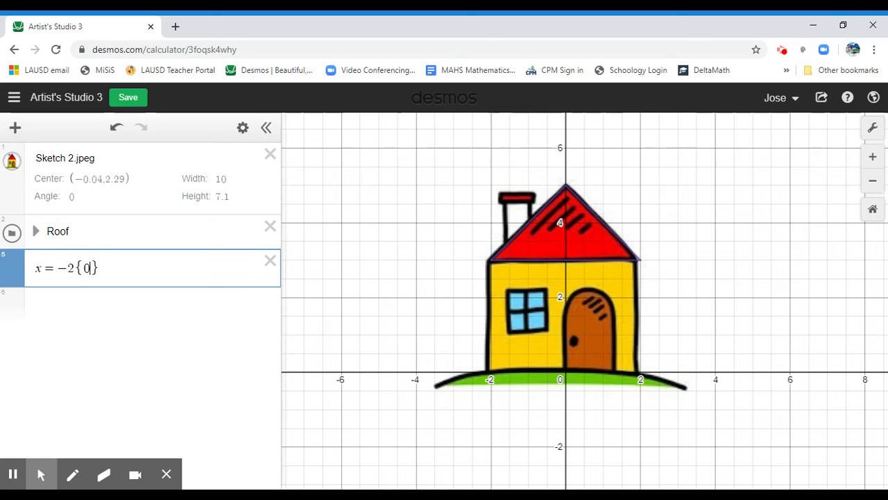
text(<=)
text(y<=)
text(3)
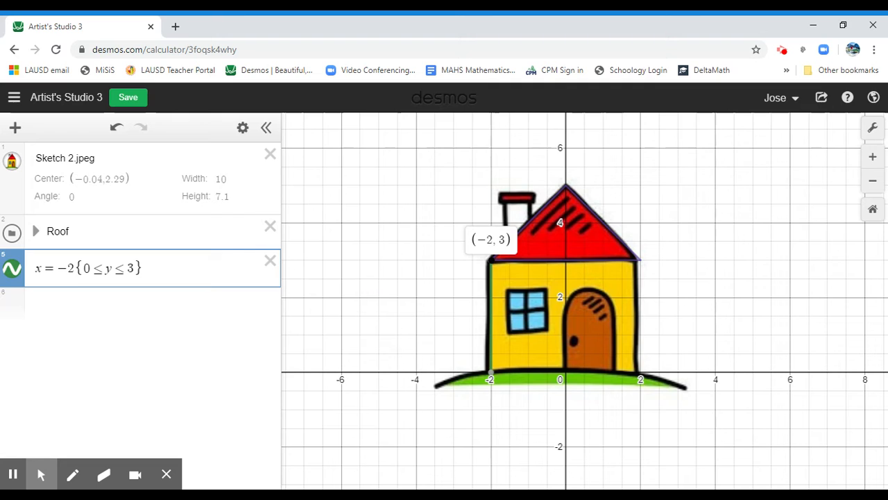
key(Return)
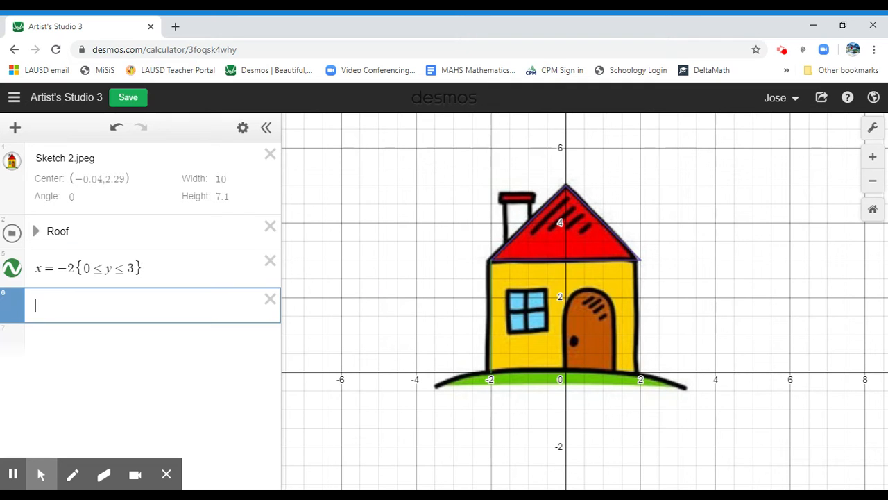
Graph the house's right wall as x = 1.9 restricted to 0 ≤ y ≤ 3.
text(x=2)
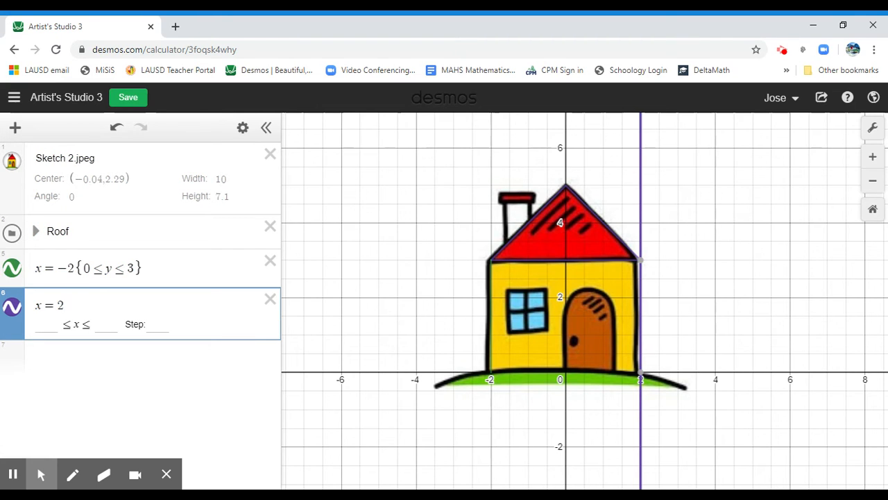
key(BackSpace)
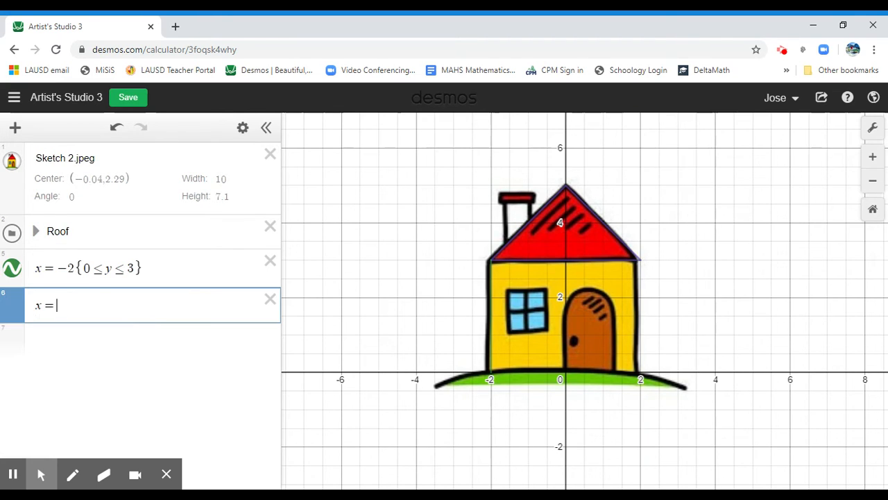
text(1)
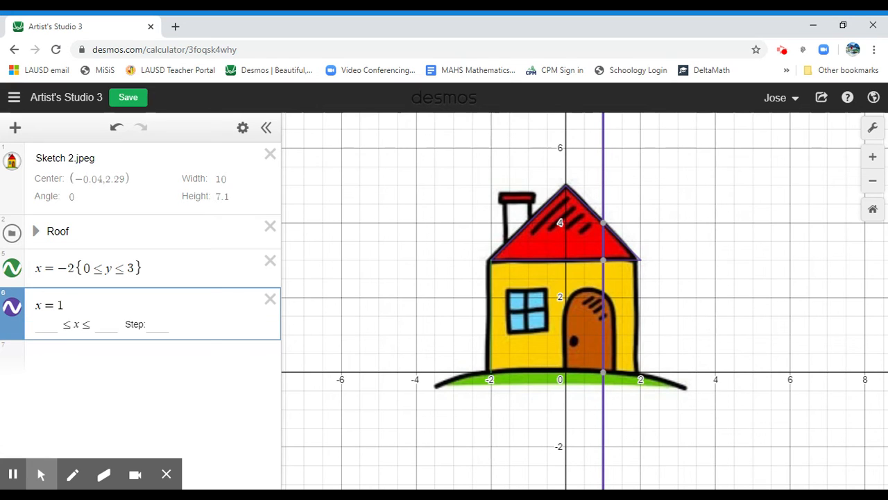
text(.9)
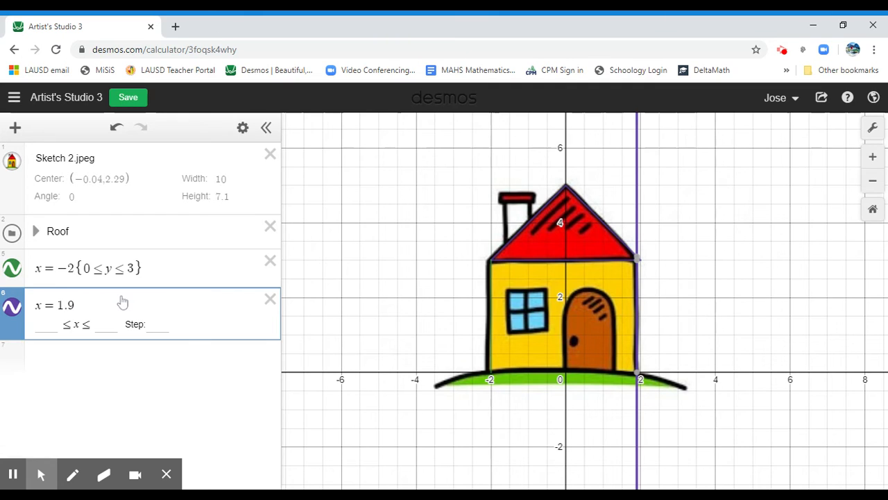
text({)
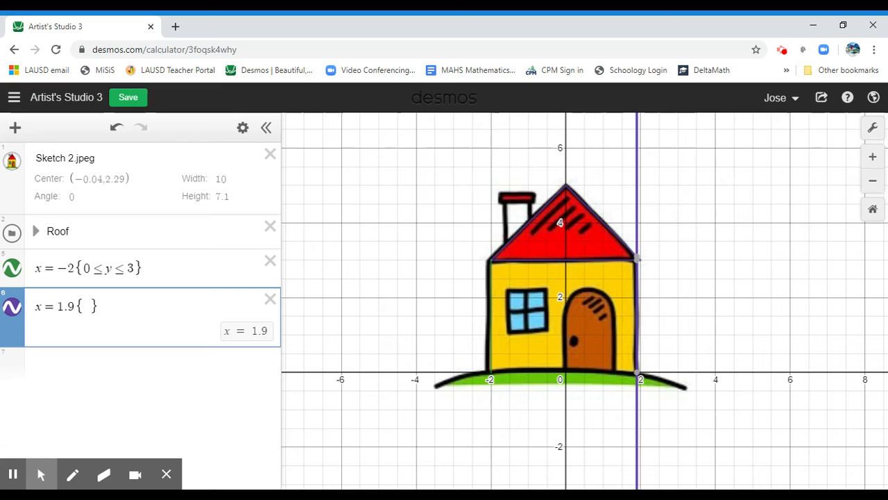
text(0)
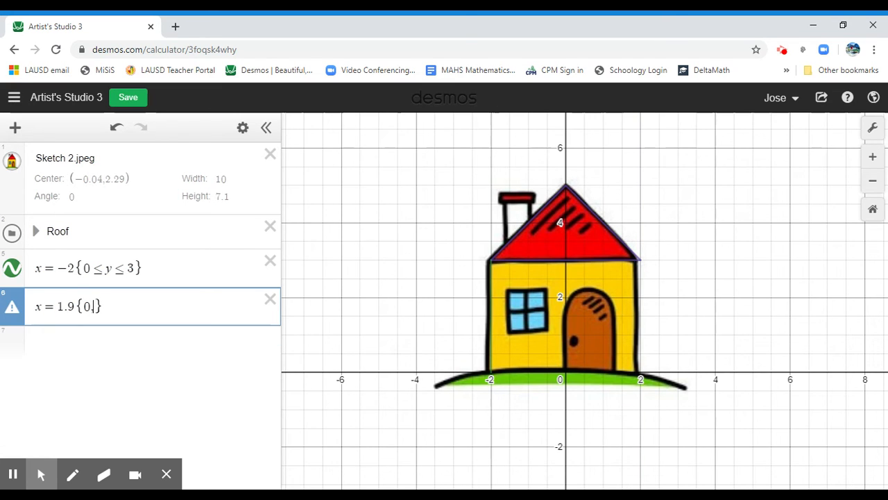
text(,)
key(BackSpace)
text(<)
text(y)
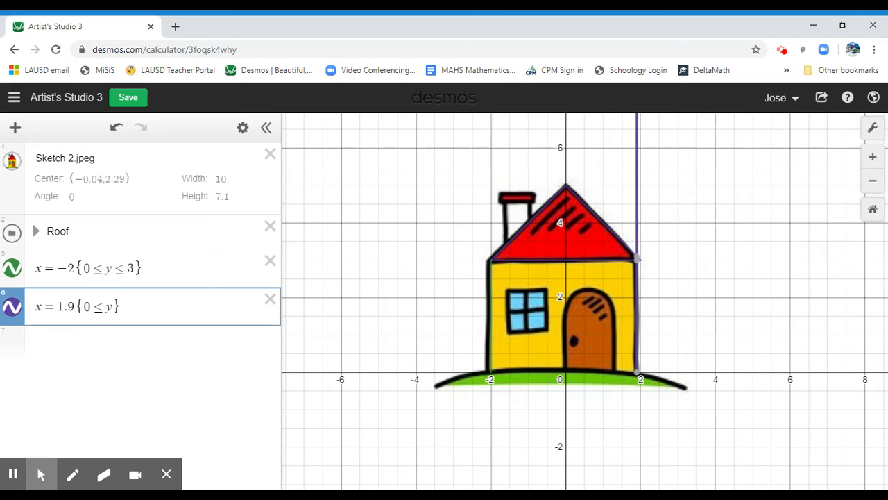
text(<=3)
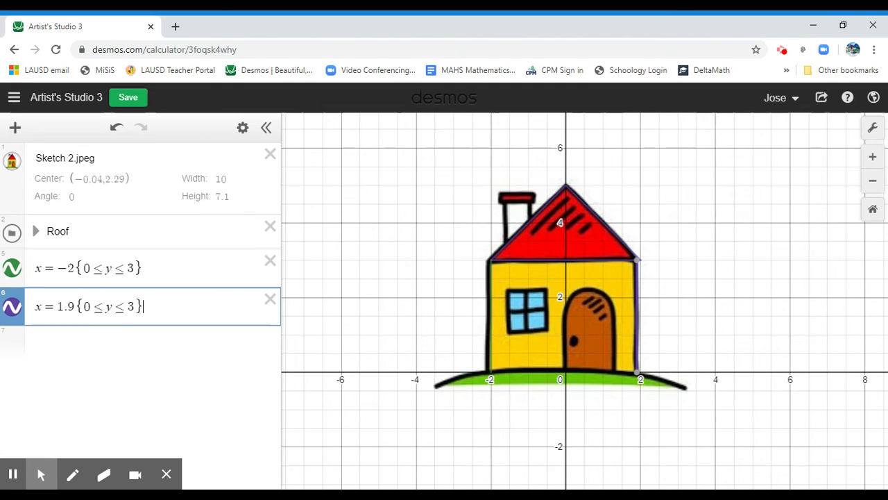
key(Return)
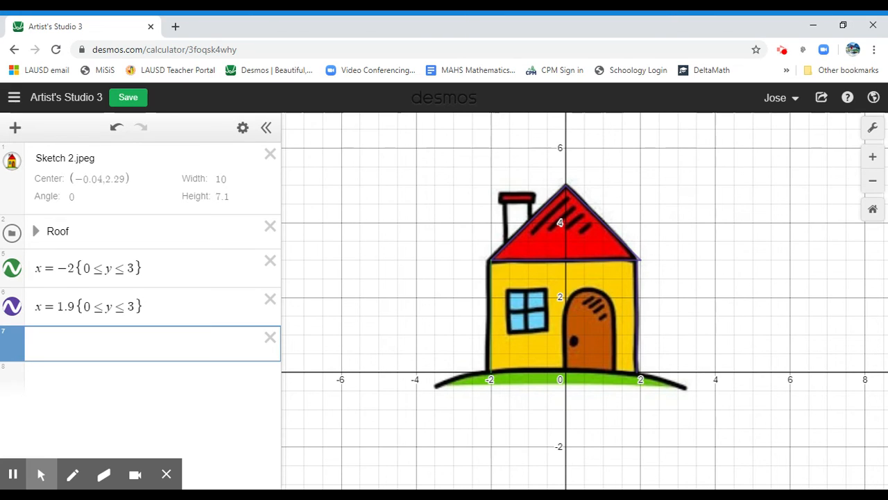
Graph the house's base line as y = 0 restricted to −2 ≤ x ≤ 1.9.
text(y=0)
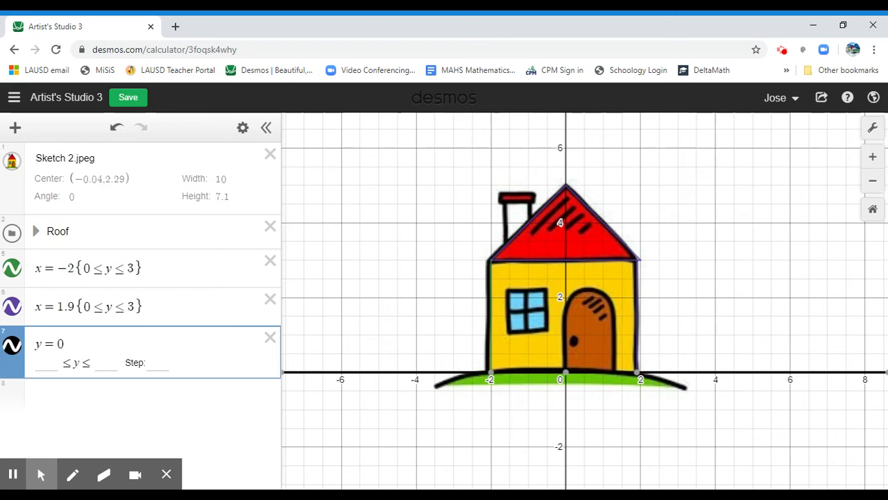
text(()
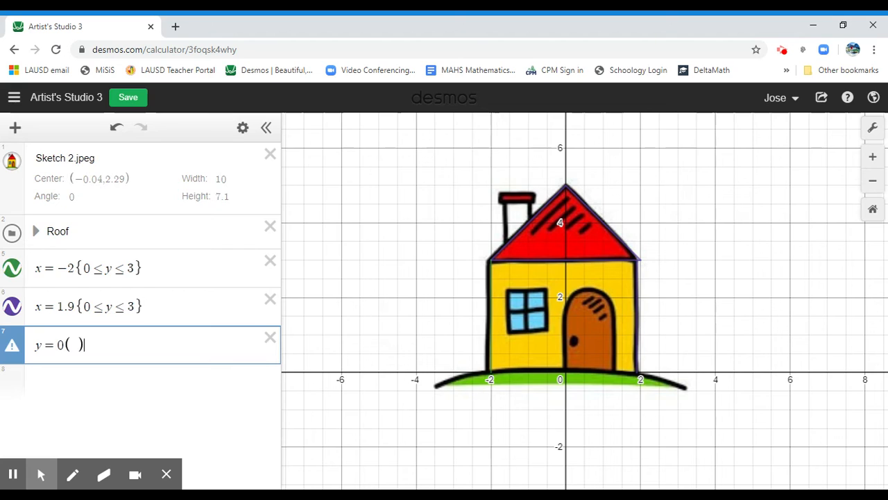
key(BackSpace)
key(BackSpace)
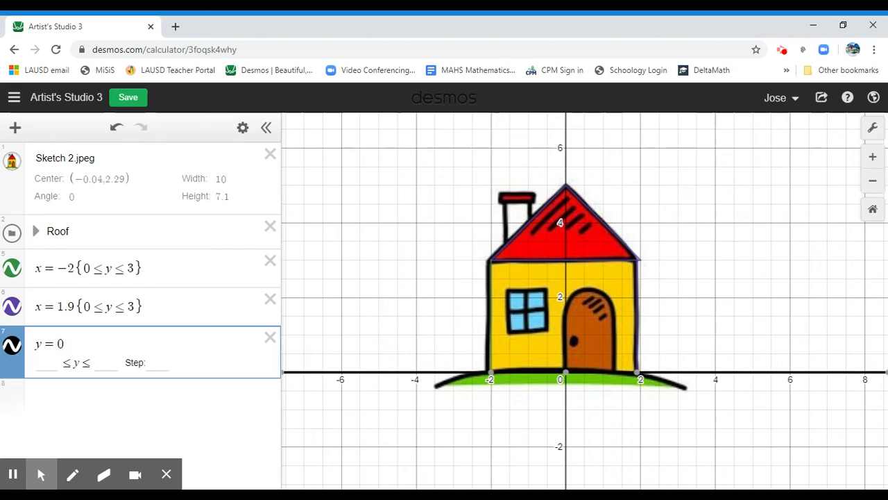
text({)
key(Left)
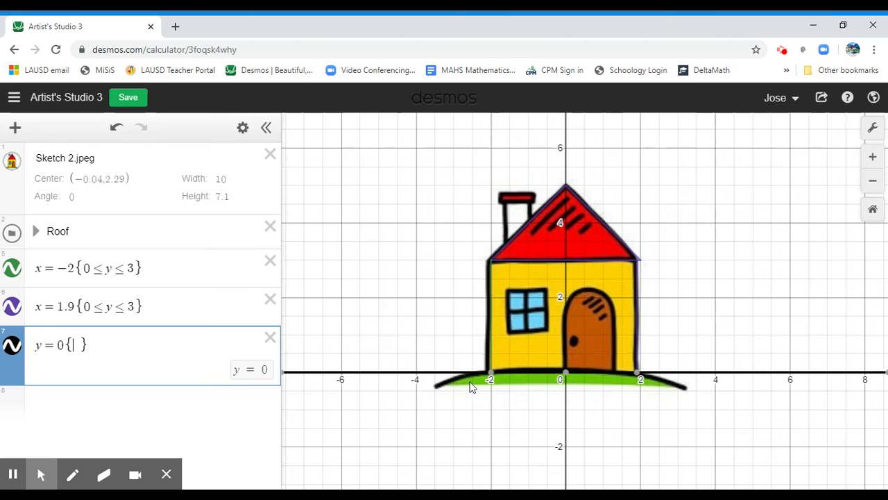
mouse_move(492, 378)
click(637, 375)
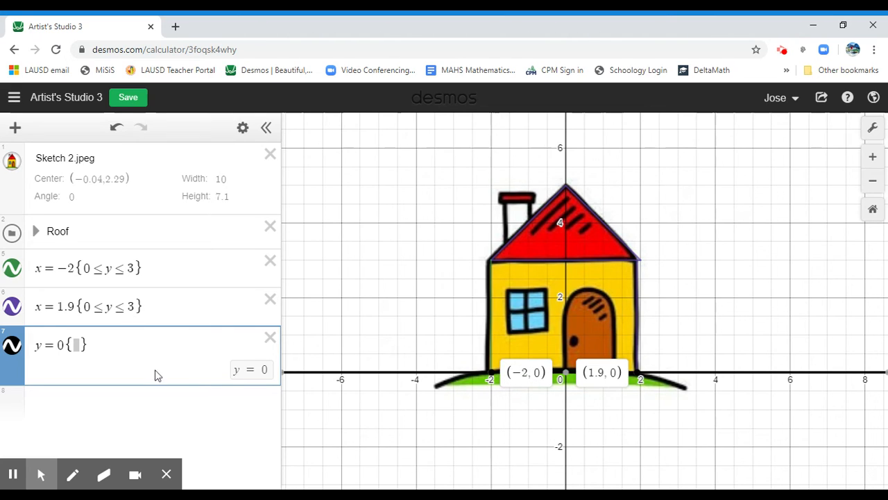
click(75, 345)
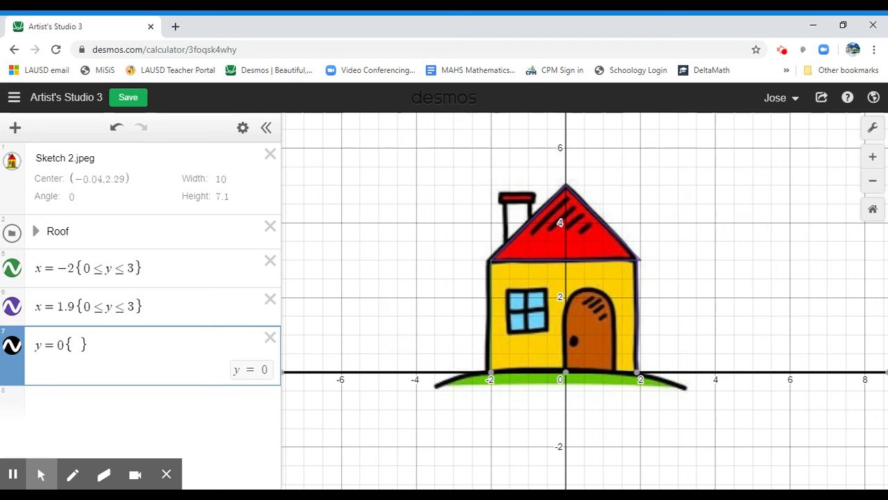
text(-2)
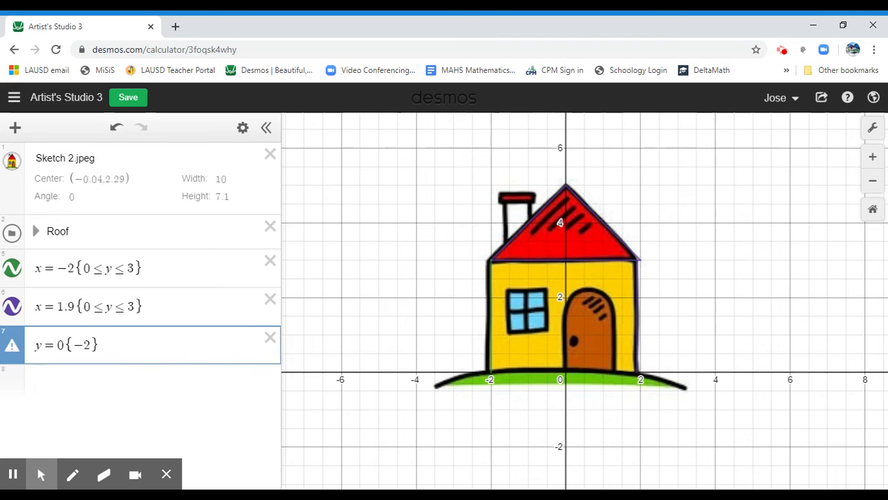
text(<=x)
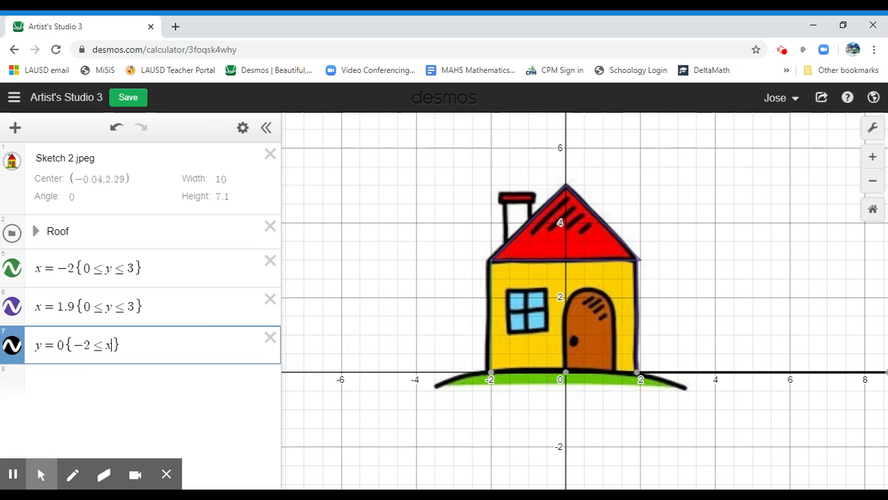
text(<=)
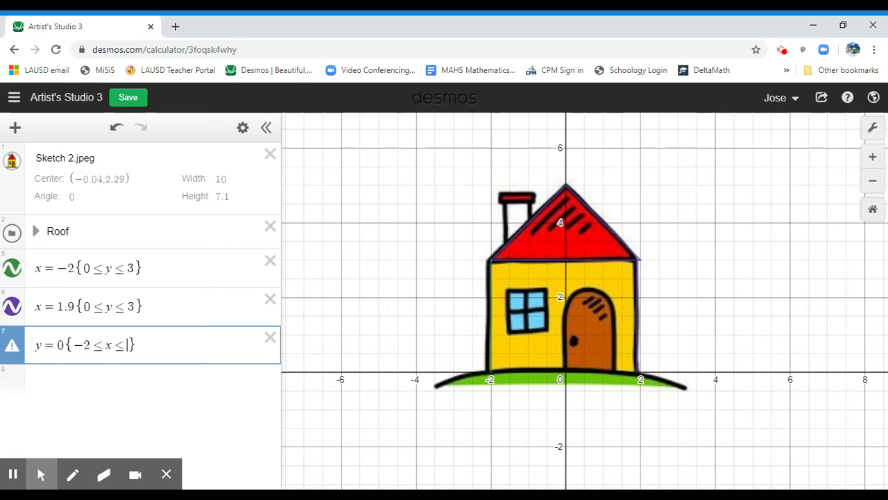
text(1.9)
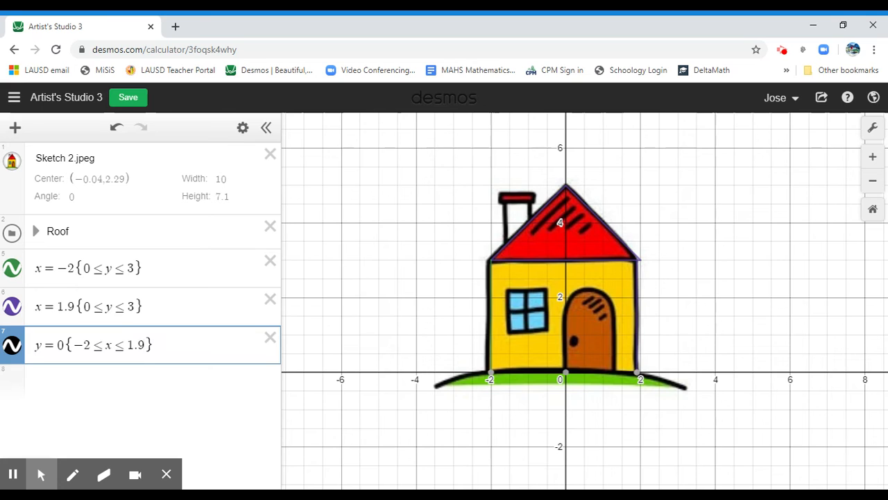
Change the color of the left wall line x = −2 and the base line y = 0 to purple.
click(242, 128)
click(16, 269)
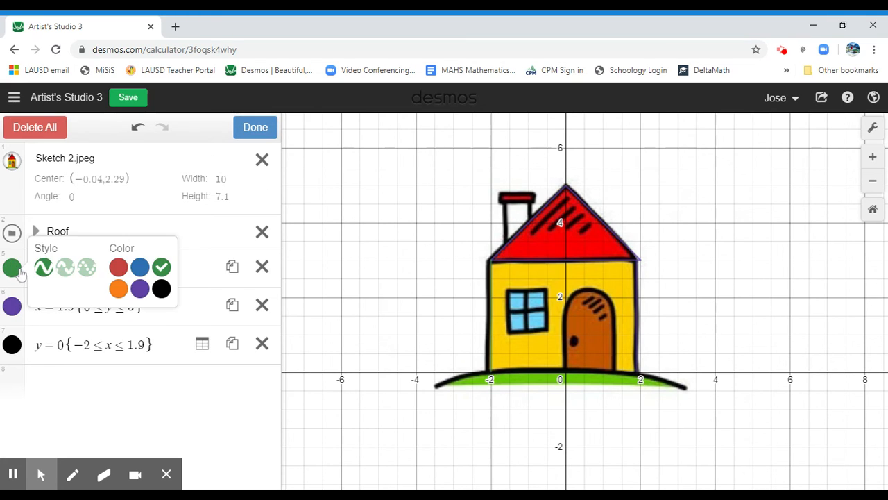
click(140, 289)
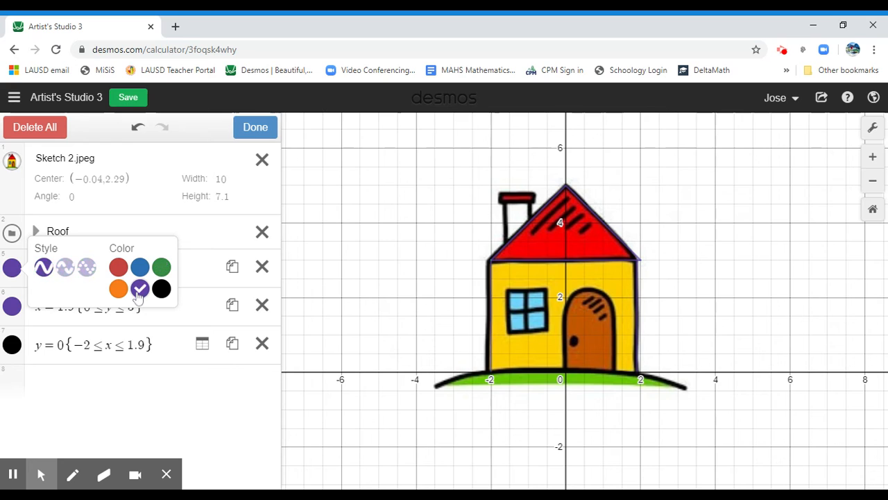
click(17, 349)
click(140, 365)
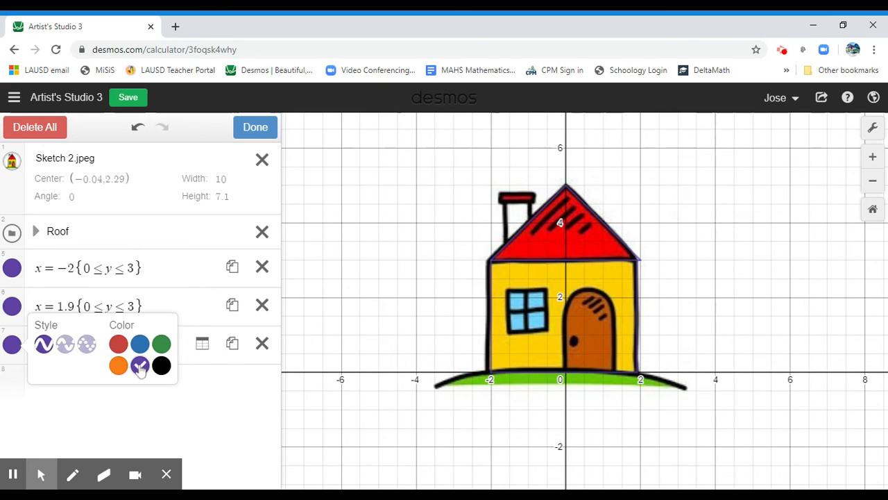
Finish editing the expression list and temporarily hide the sketch image to check the traced roof and wall lines.
click(273, 127)
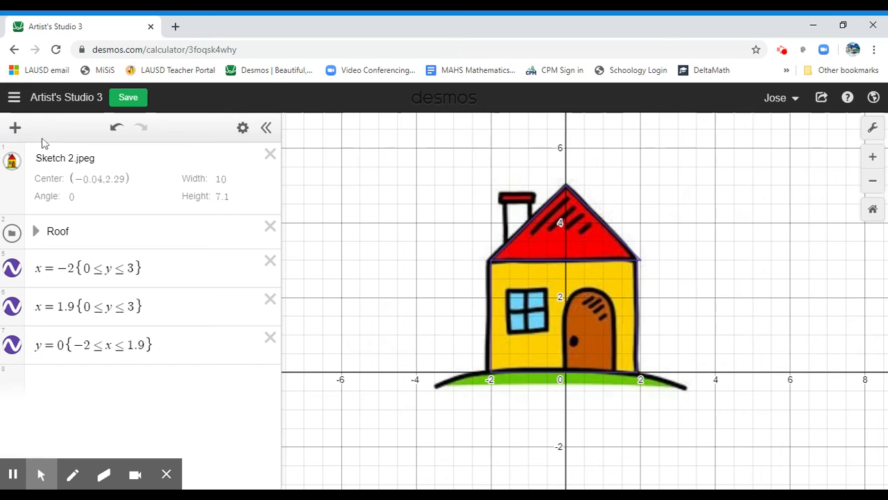
click(12, 163)
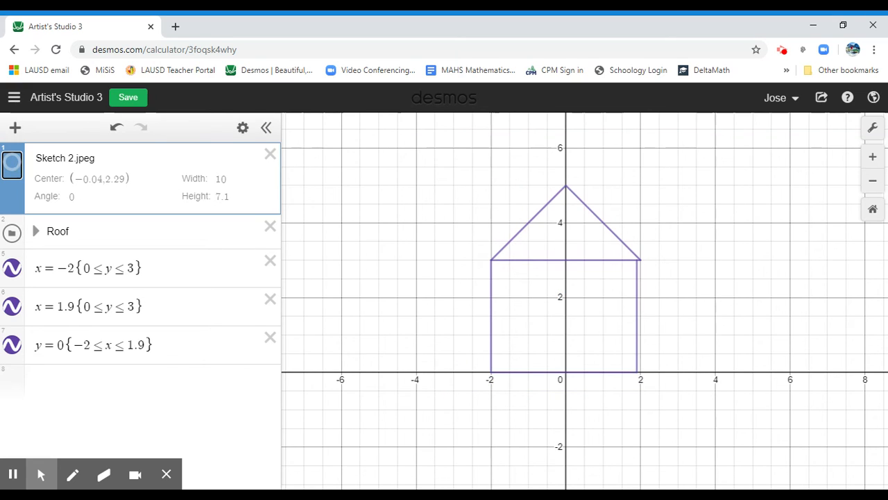
click(11, 162)
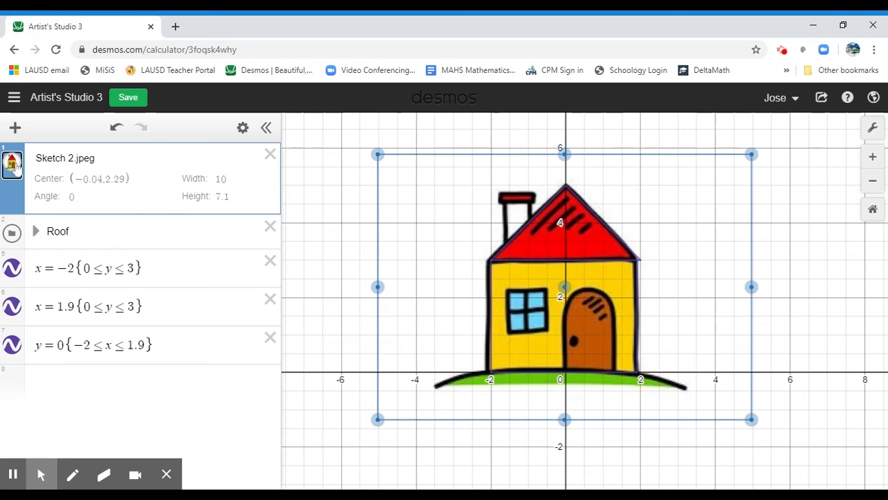
Change the right wall's equation to x = 2, keeping its restriction 0 ≤ y ≤ 3.
click(75, 306)
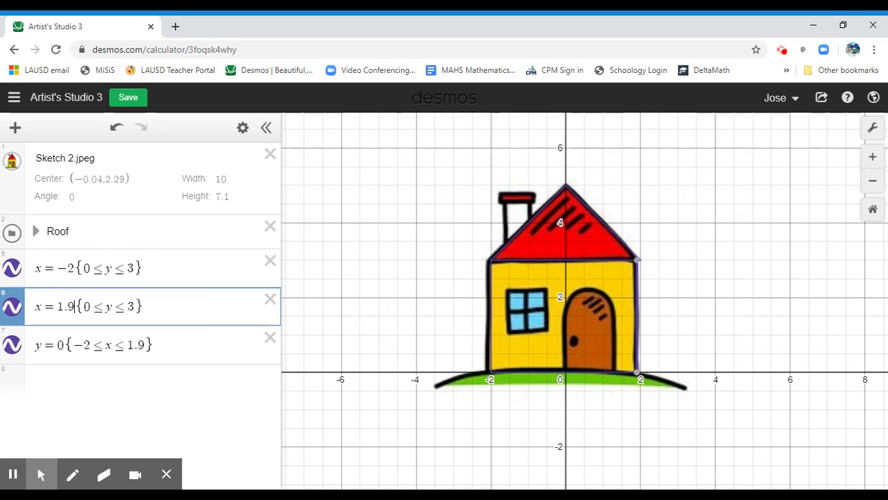
key(BackSpace)
key(BackSpace)
key(BackSpace)
text(2)
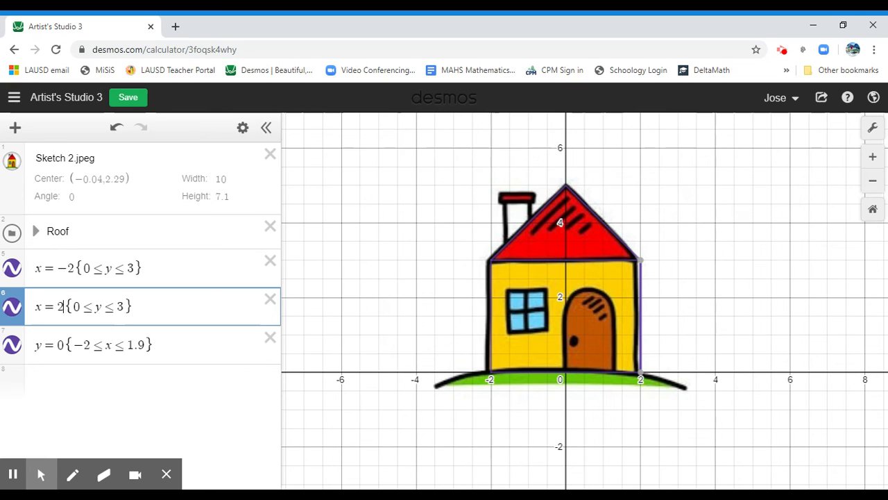
Set the base line's upper x limit to 2 and check the outline with the sketch image temporarily hidden.
click(145, 345)
key(BackSpace)
key(BackSpace)
key(BackSpace)
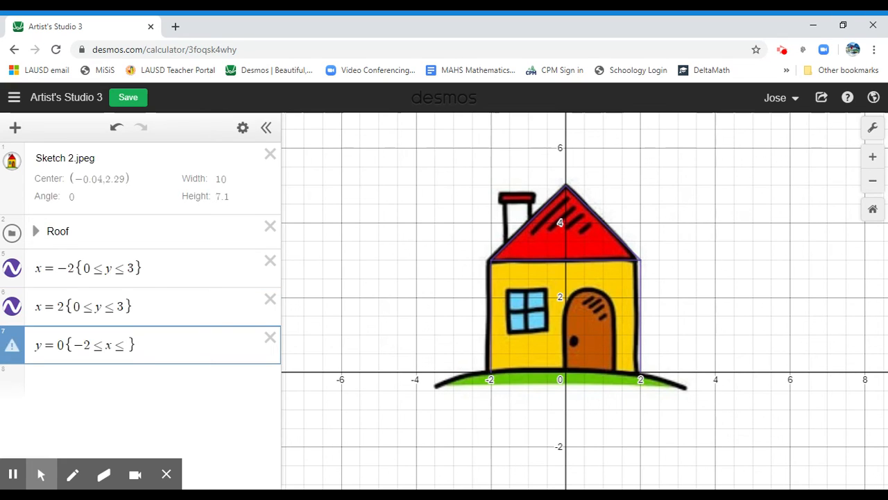
text(2)
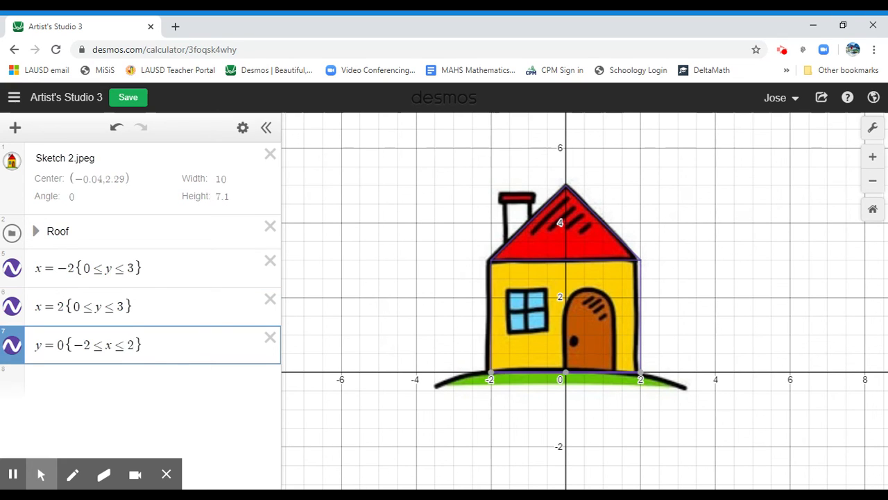
click(12, 167)
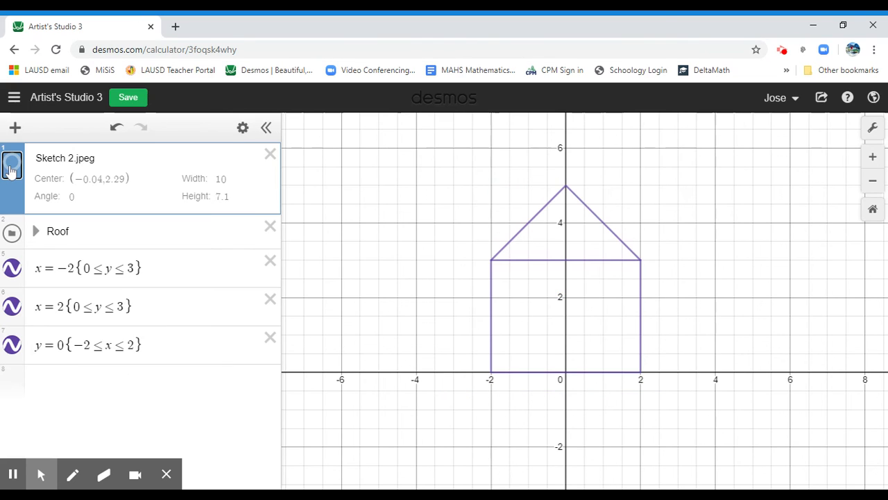
click(12, 167)
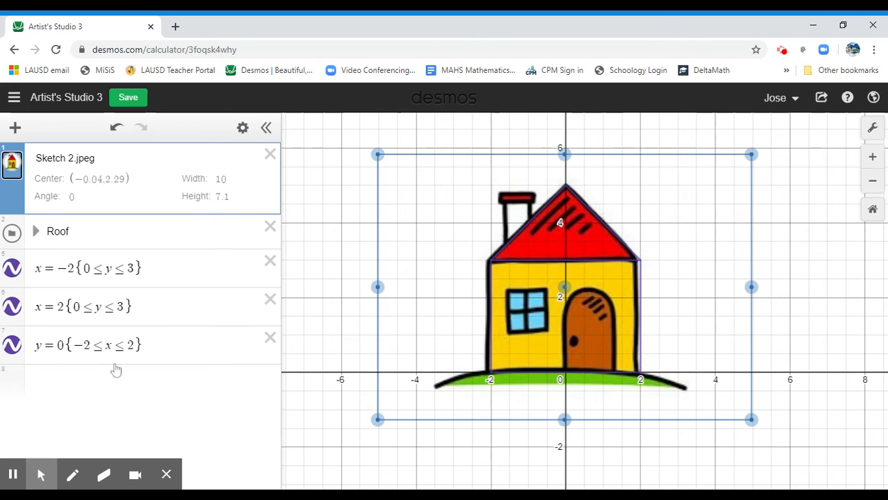
Add a folder named Walls directly above the three wall and base line equations.
click(131, 391)
key(Up)
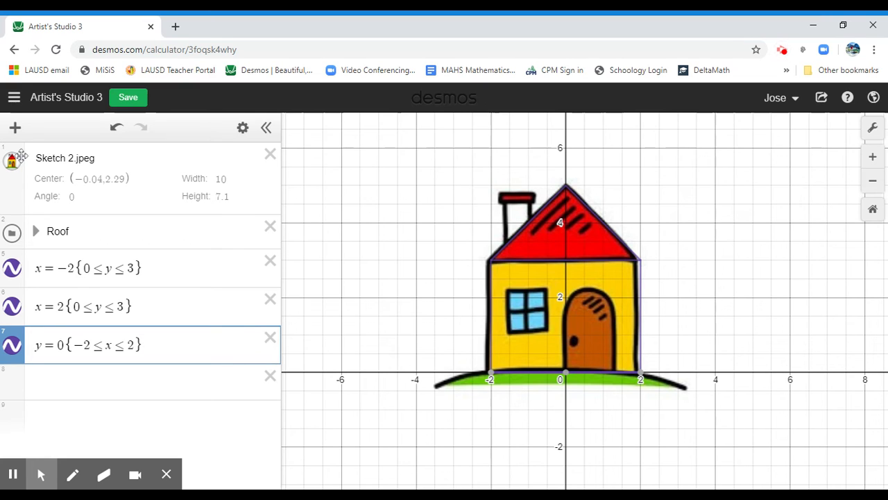
click(15, 127)
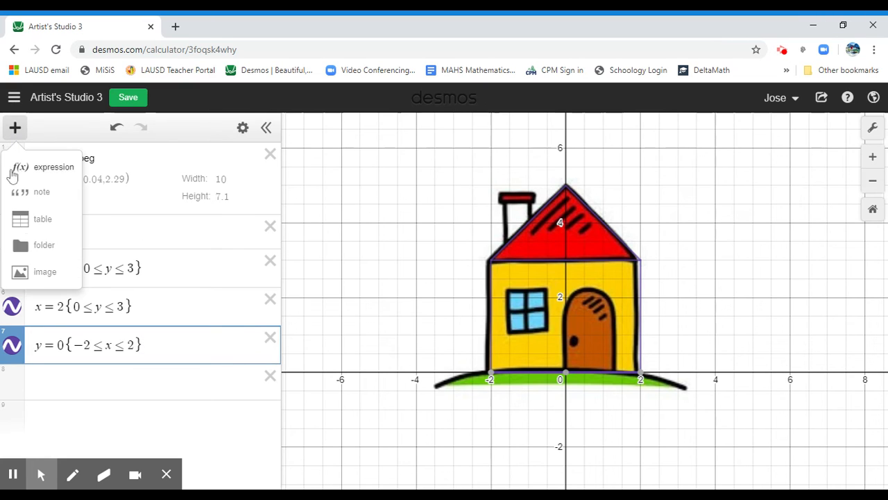
click(29, 246)
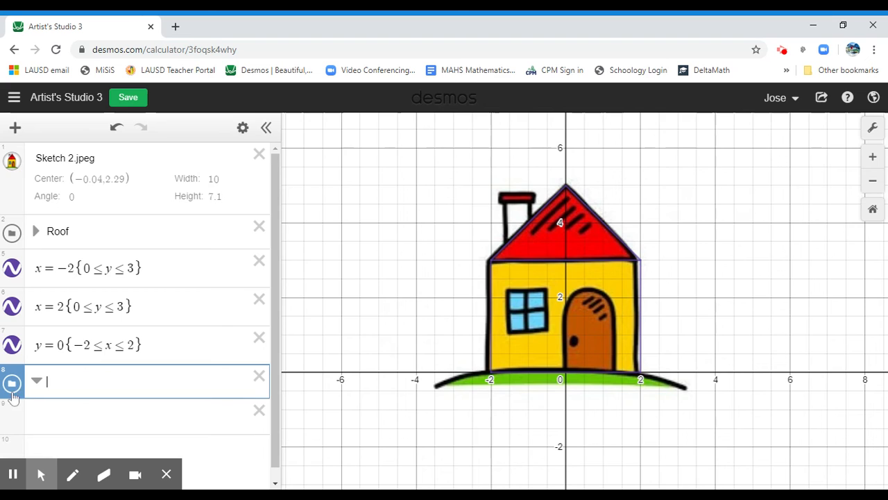
drag(12, 396, 16, 268)
click(73, 266)
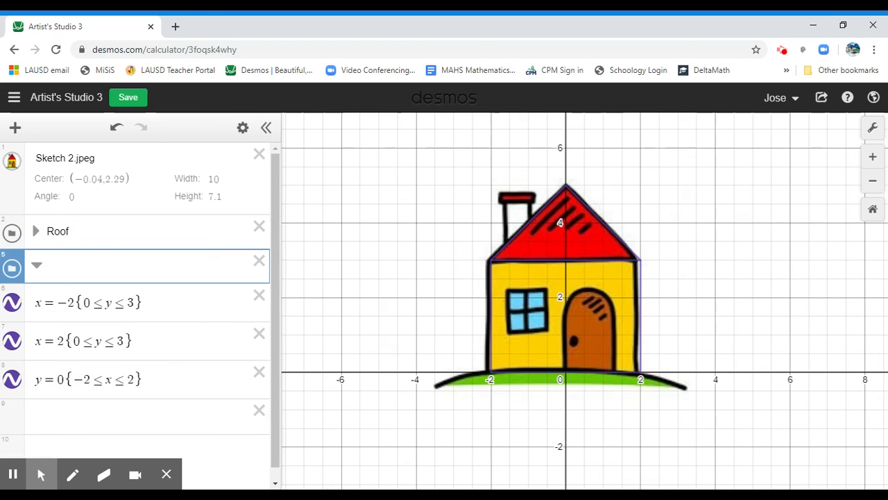
text(Walls)
Put the equations x = −2, x = 2 and y = 0 into the Walls folder and collapse it.
click(31, 318)
drag(32, 317, 39, 313)
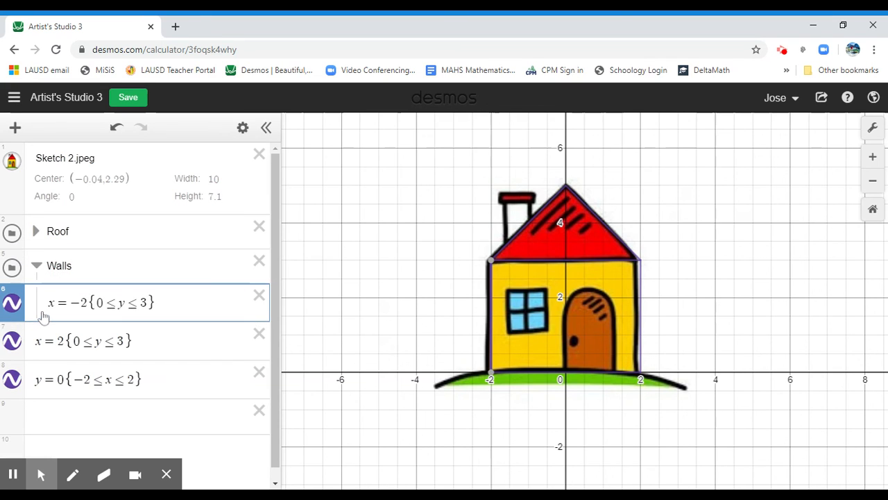
drag(17, 354, 21, 353)
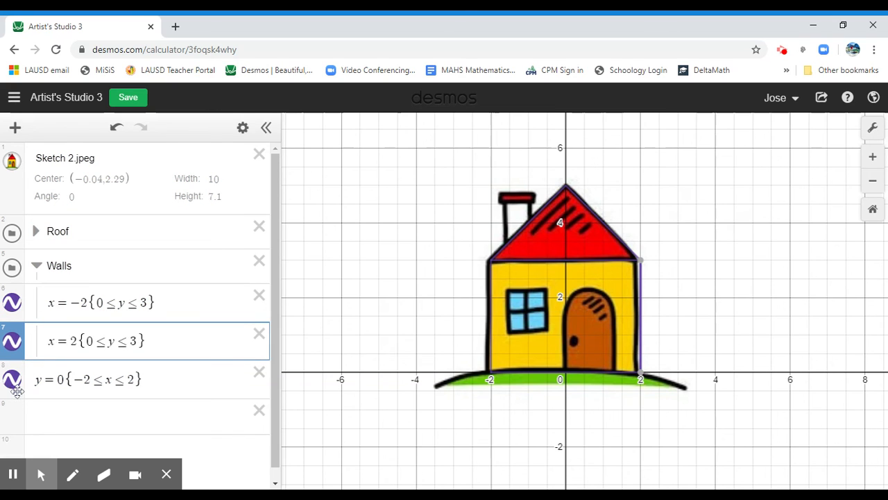
drag(14, 388, 35, 391)
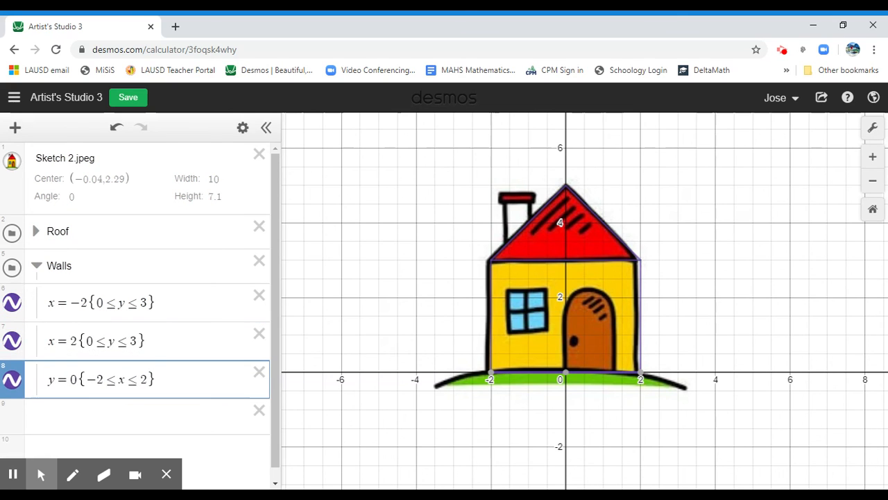
click(35, 266)
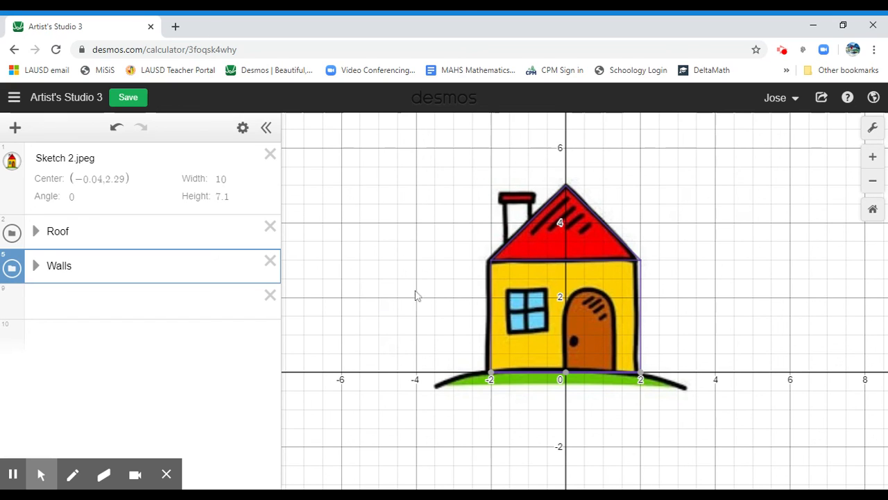
Review the equations in the Roof and Walls folders and the outline without the sketch image, leaving both folders collapsed.
click(36, 231)
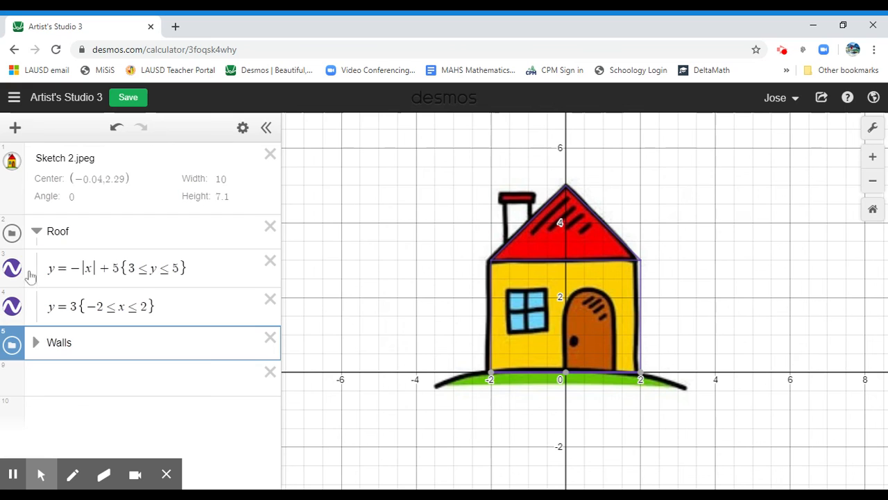
click(35, 343)
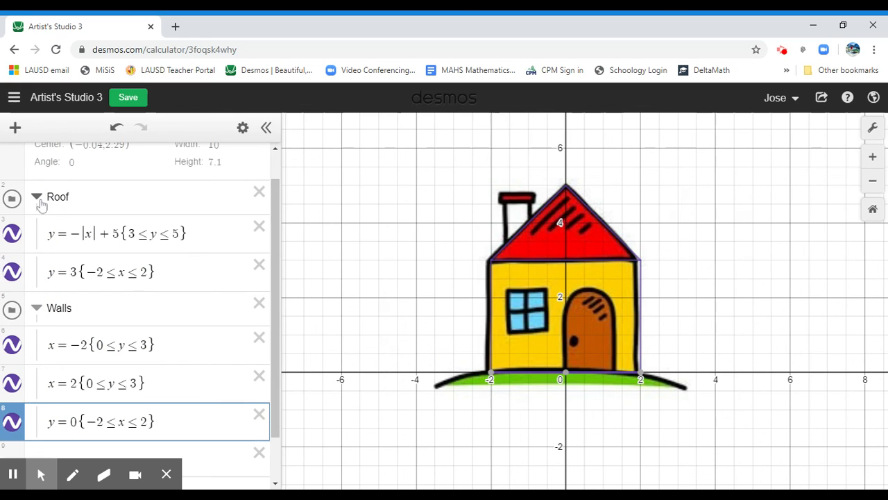
click(39, 199)
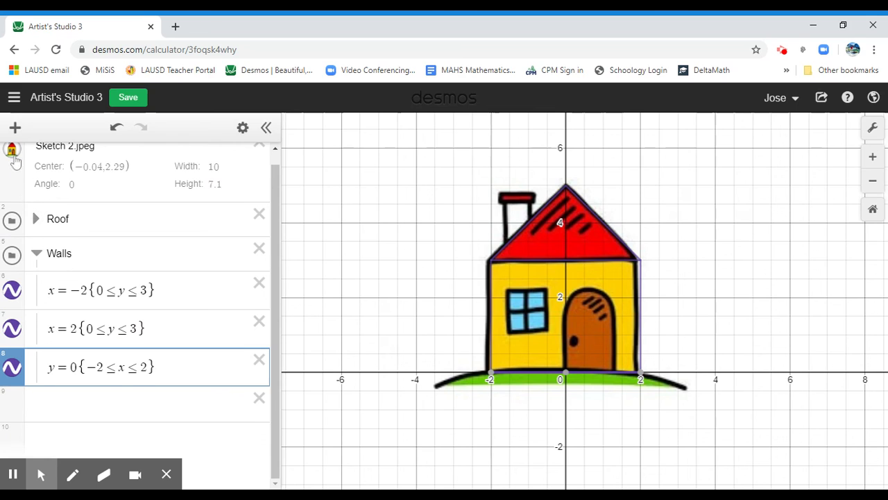
click(12, 151)
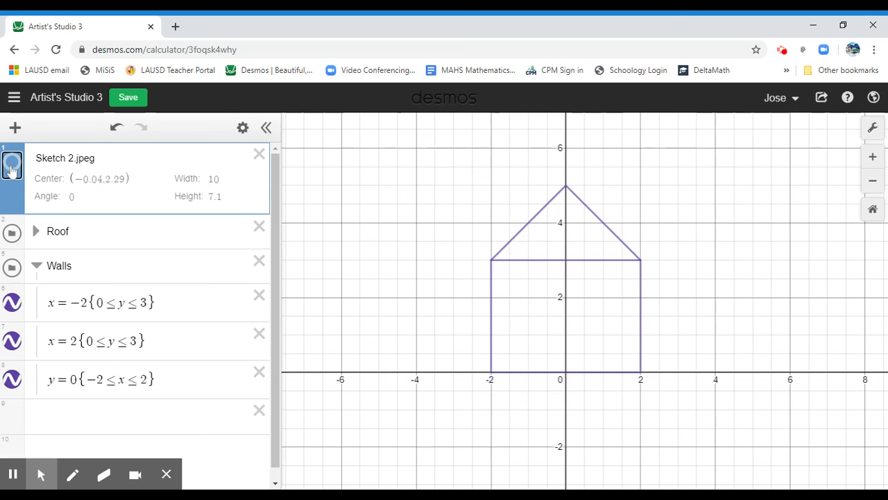
click(12, 170)
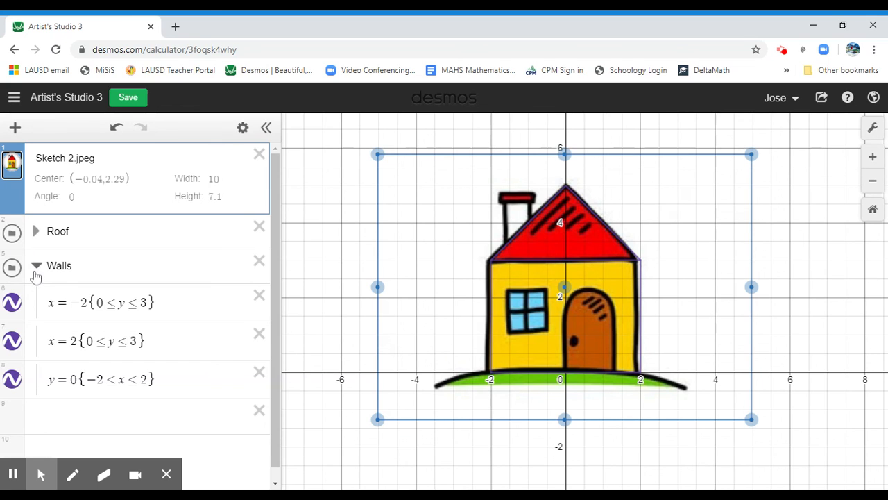
click(36, 265)
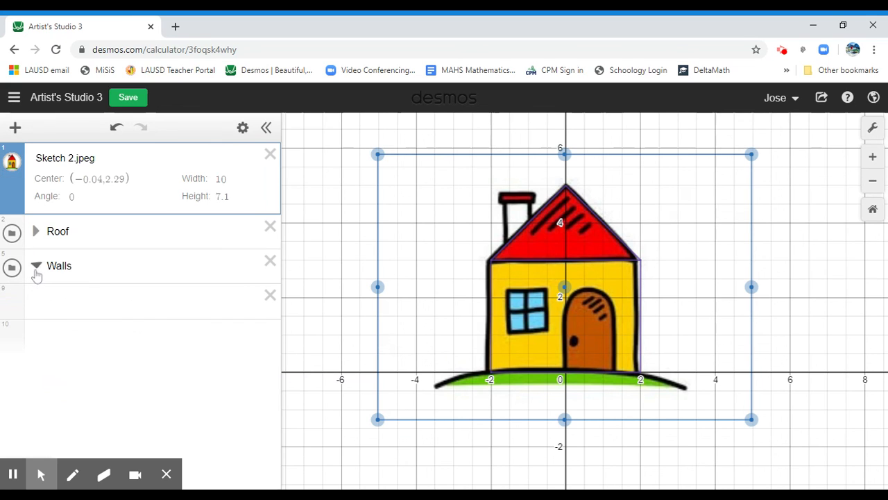
click(190, 395)
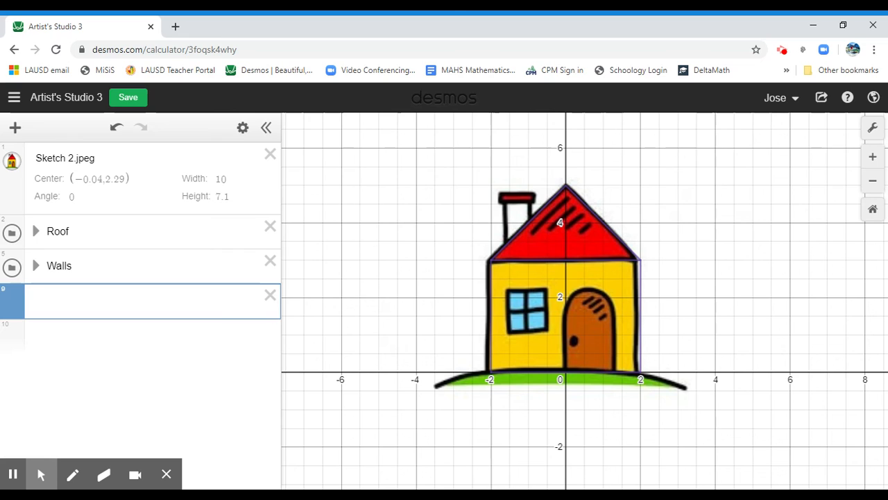